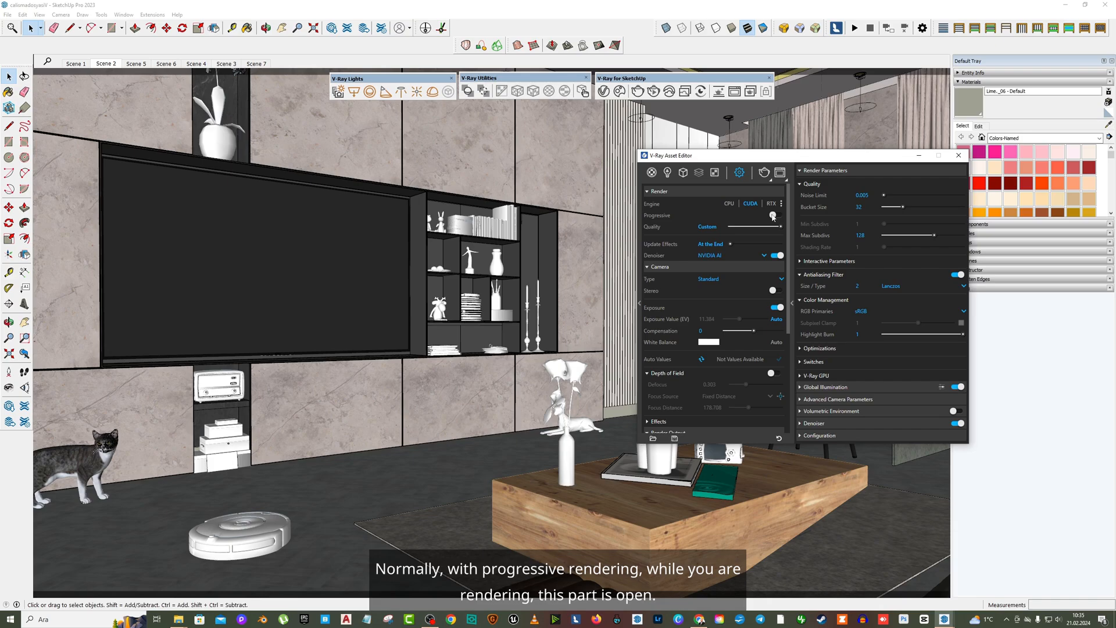
- Switch progressive rendering on and back off in the render settings
left_click(772, 216)
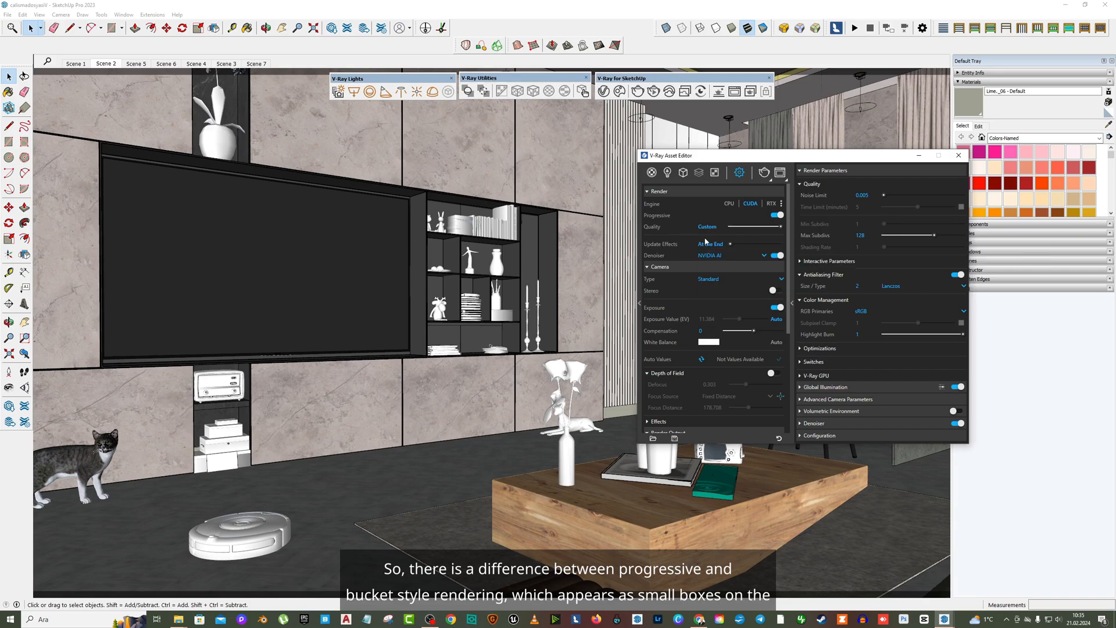
left_click_drag(748, 159, 731, 158)
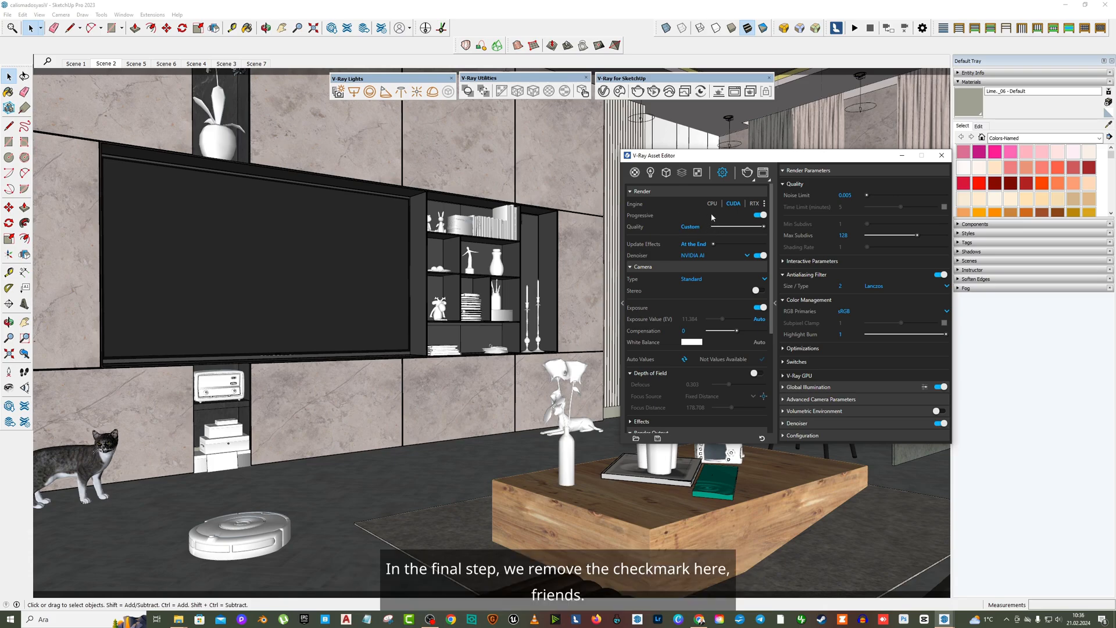
left_click(759, 215)
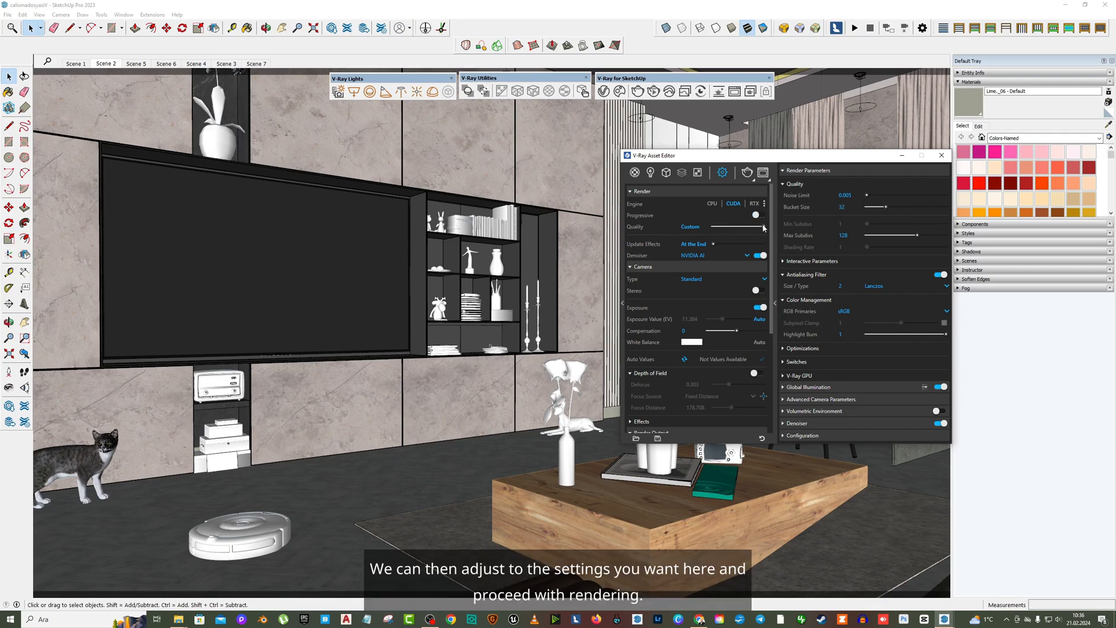
- Lower the render quality preset to Low for a quick test render
mouse_move(763, 226)
left_mouse_down()
mouse_move(725, 228)
mouse_move(753, 228)
left_mouse_up()
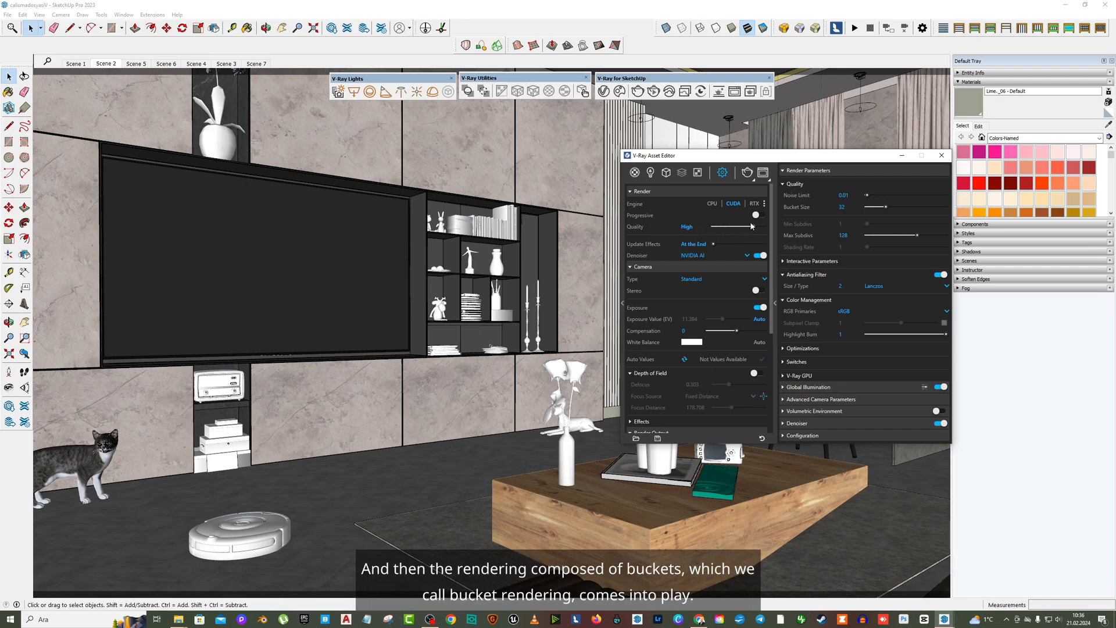
left_click_drag(765, 158, 690, 153)
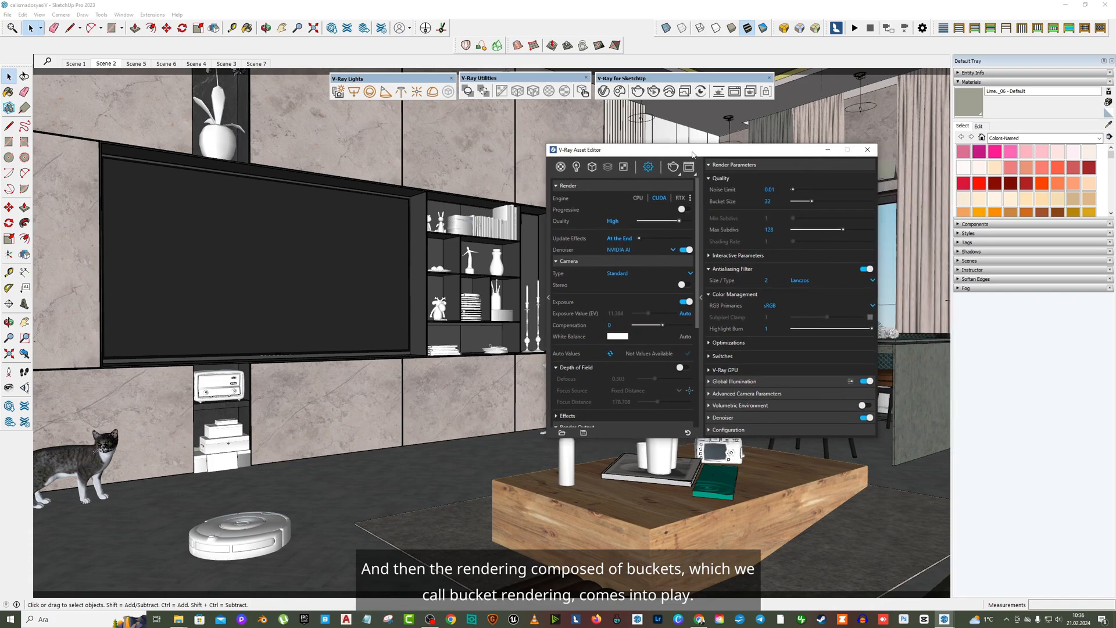
left_click(664, 221)
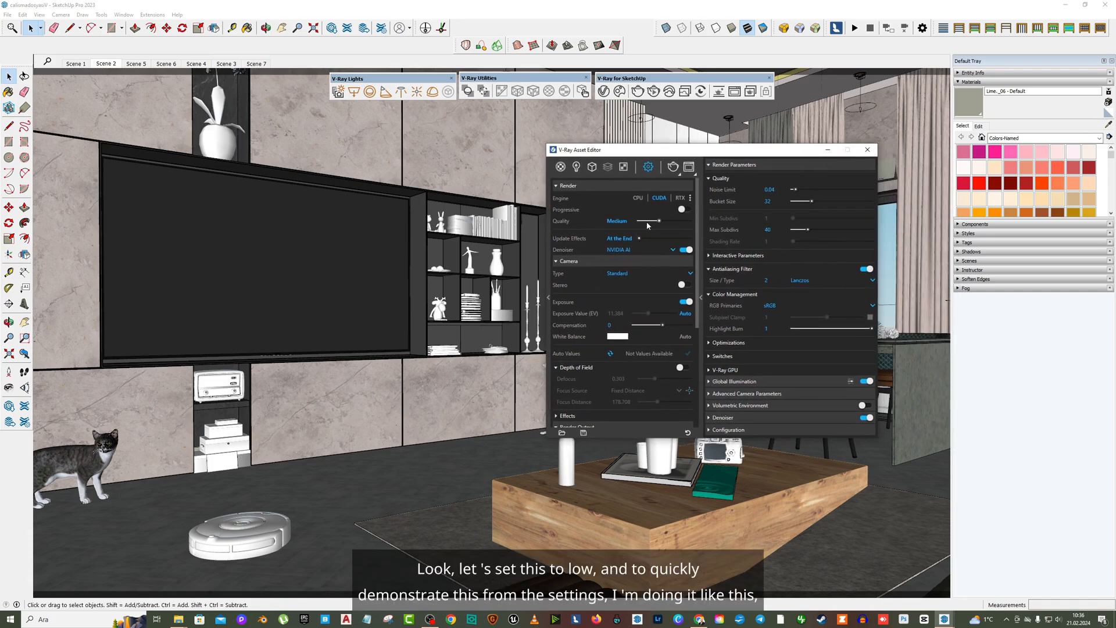
- Set the render output to a 1:1 Square aspect ratio with an image size of 800 by 800
scroll(650, 276, "down", 3)
scroll(649, 276, "down", 1)
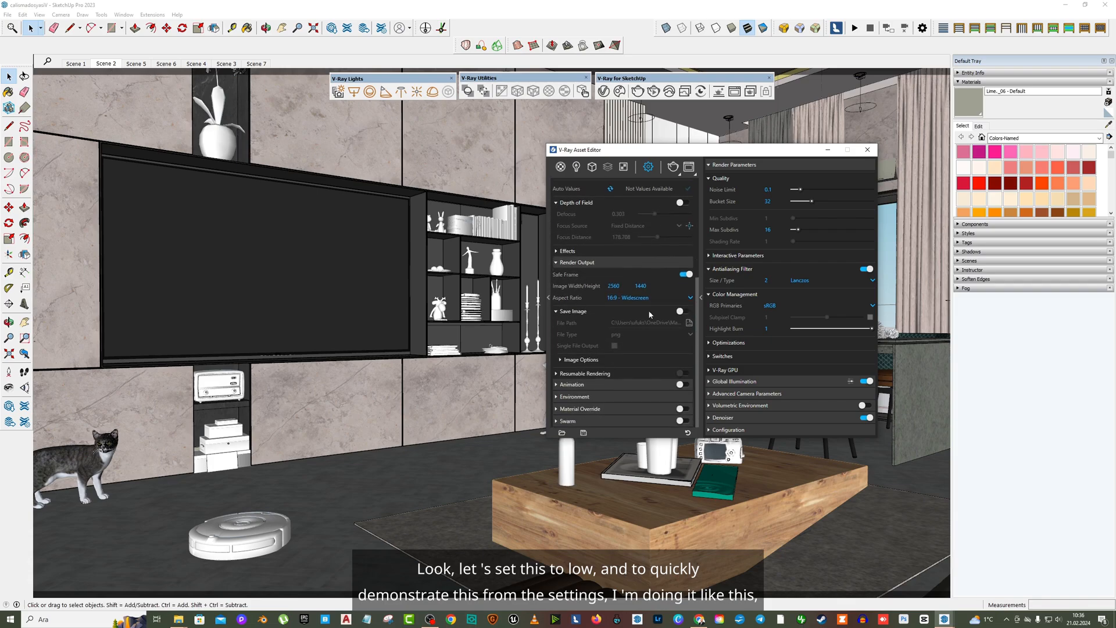
left_click(648, 297)
left_click(630, 318)
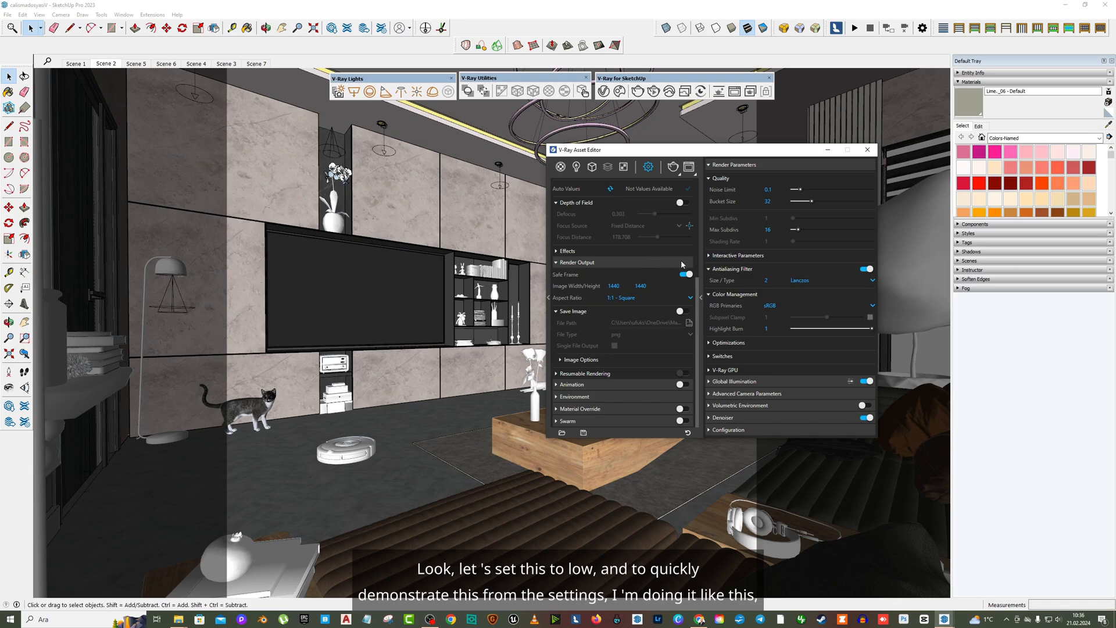
scroll(620, 372, "up", 3)
double_click(619, 373)
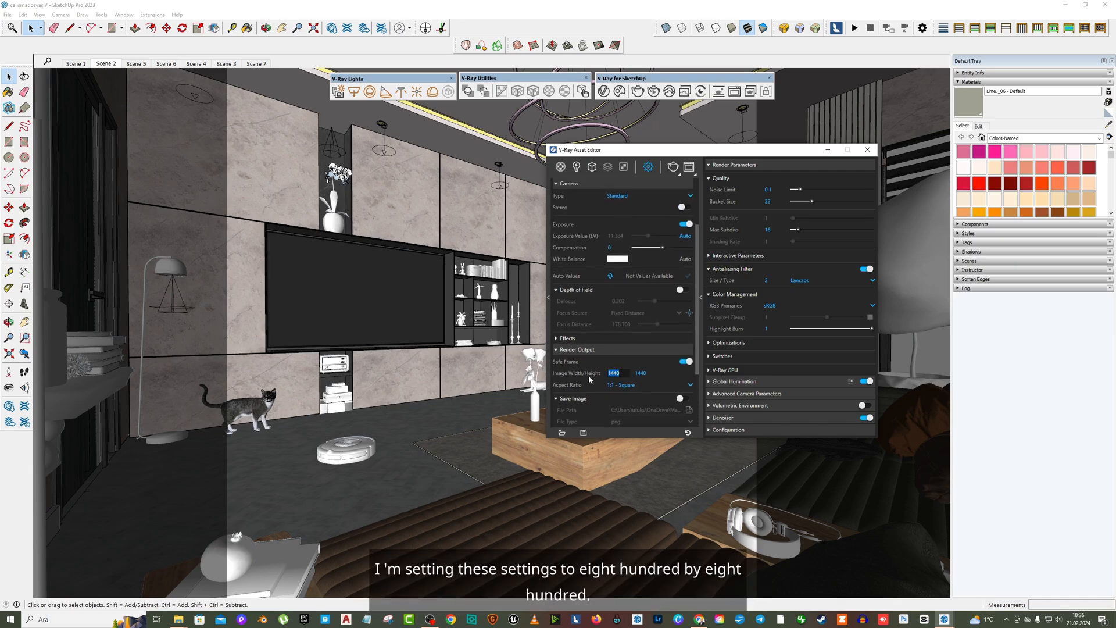
type("800")
key("Tab")
- Turn on progressive rendering and render the living room scene
scroll(616, 279, "up", 3)
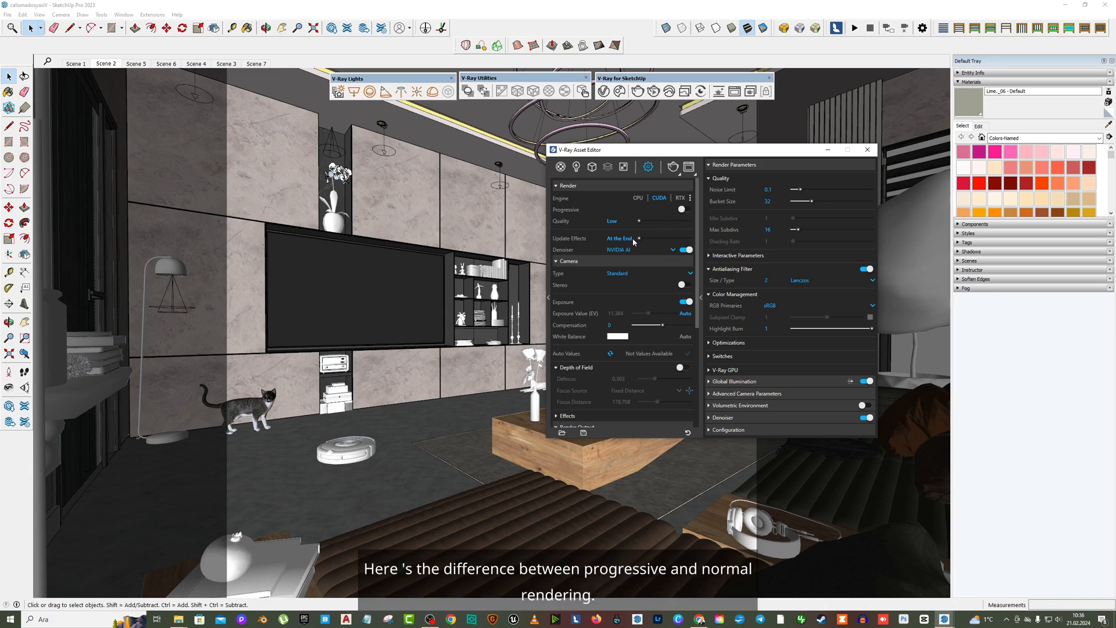
left_click(682, 211)
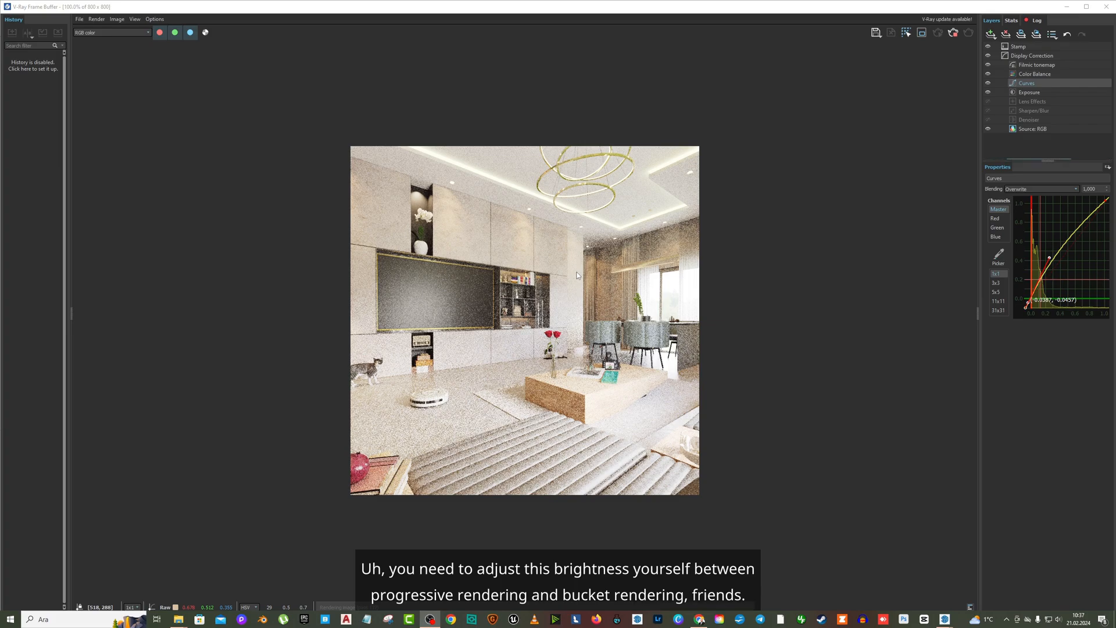
- Try an exposure of 1 on the render's Exposure correction layer, ending with the exposure set to 0
left_click(1046, 92)
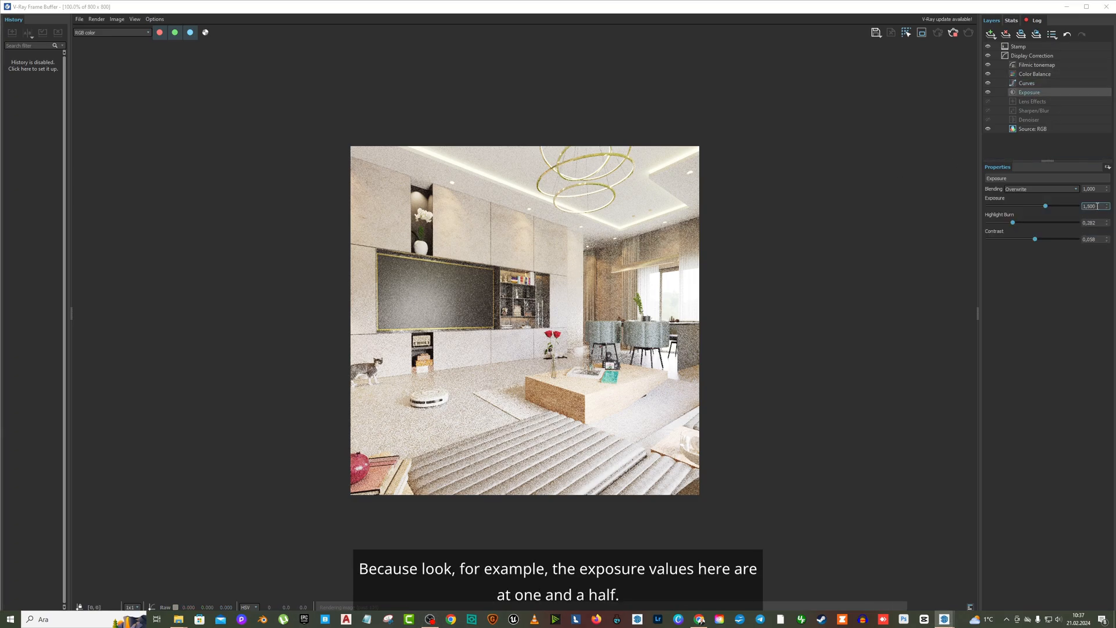
left_click_drag(1096, 206, 1076, 207)
type("1")
key("Return")
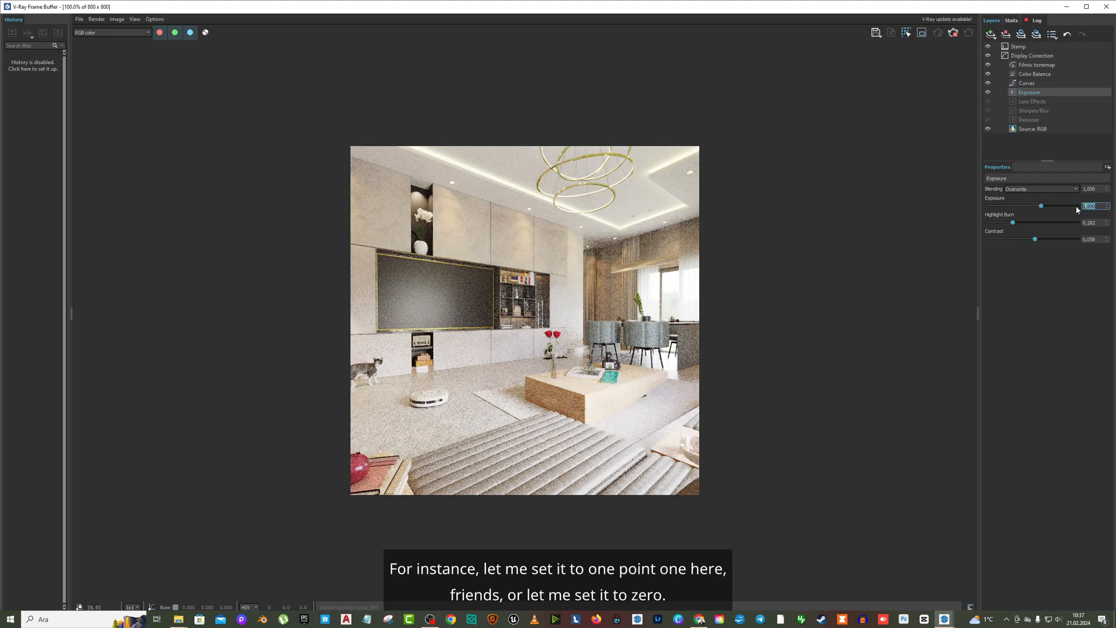
type("0")
key("Return")
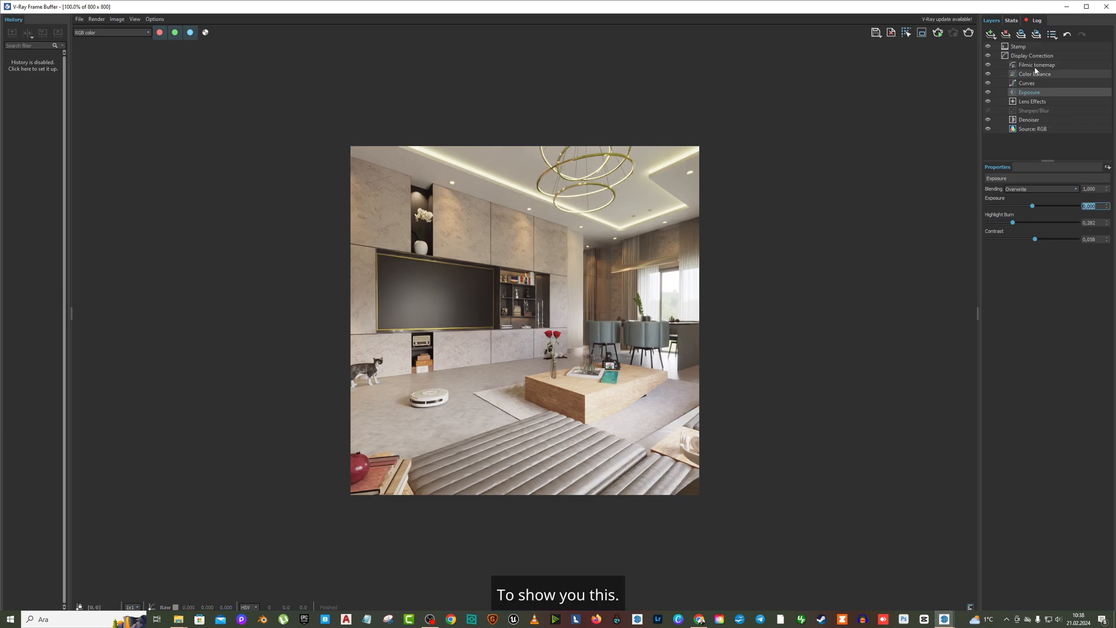
- Turn off progressive rendering and render the scene again in bucket mode
left_click(1067, 7)
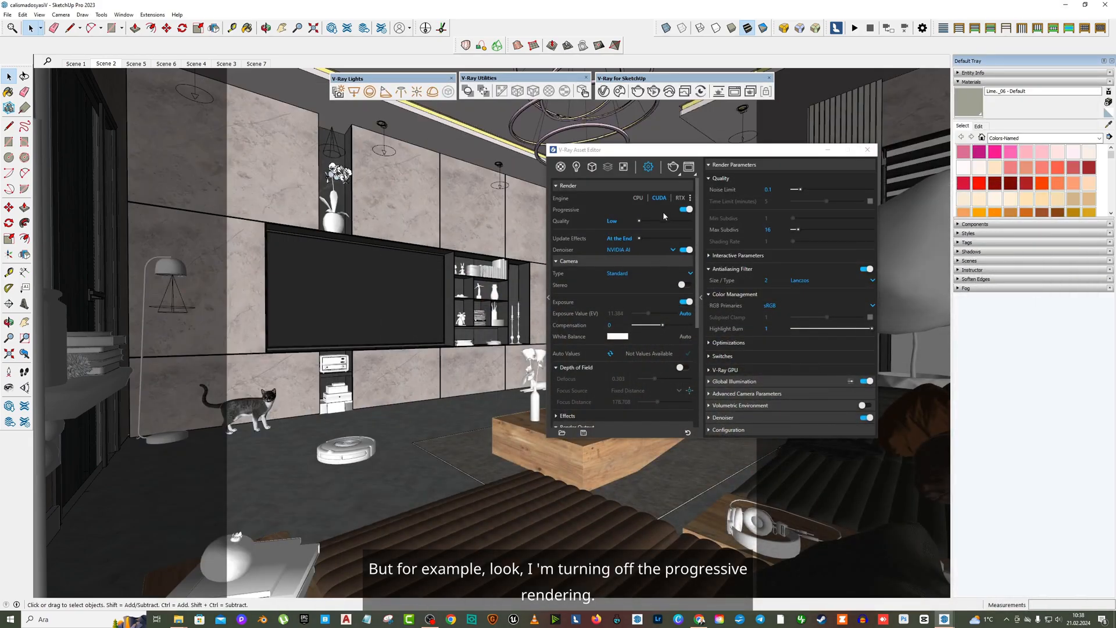
left_click(686, 209)
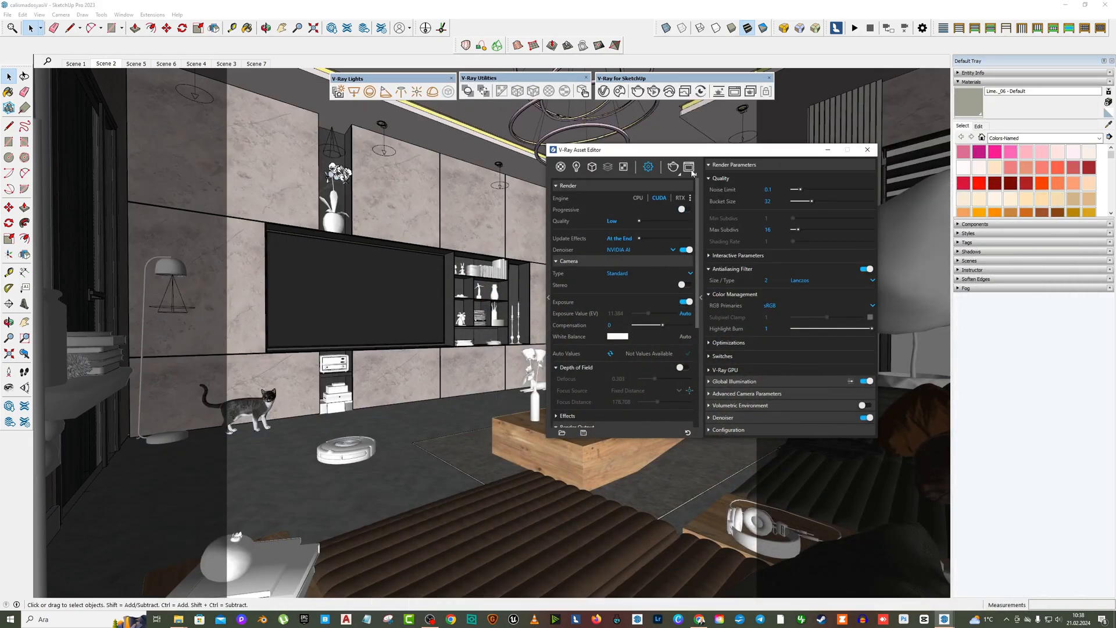
left_click(690, 169)
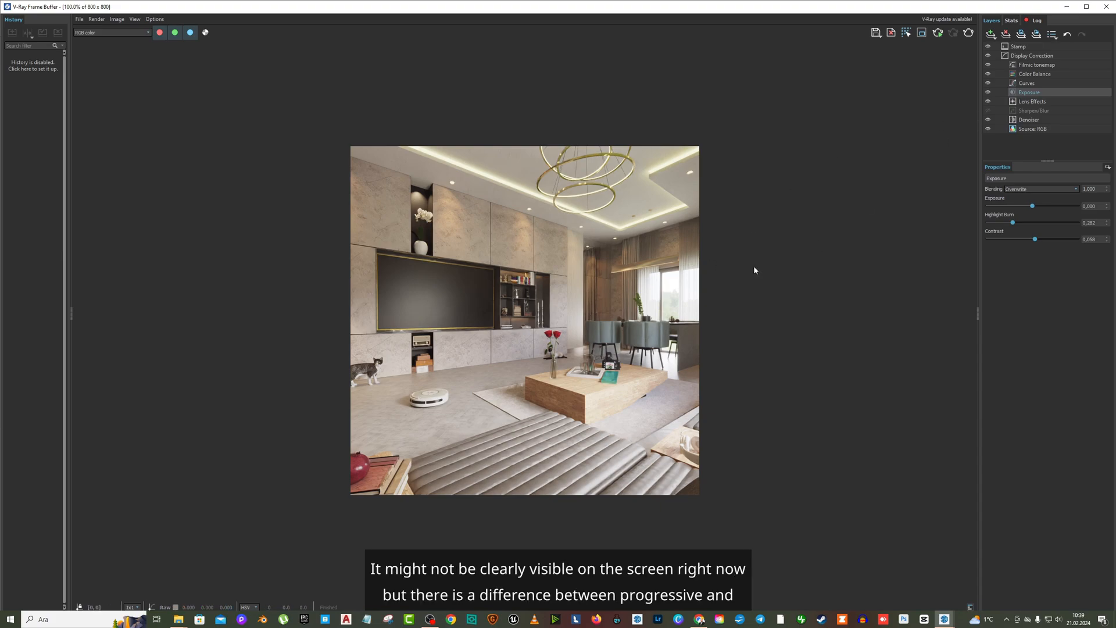
- Inspect the finished bucket render up close and close the frame buffer
scroll(579, 336, "up", 2)
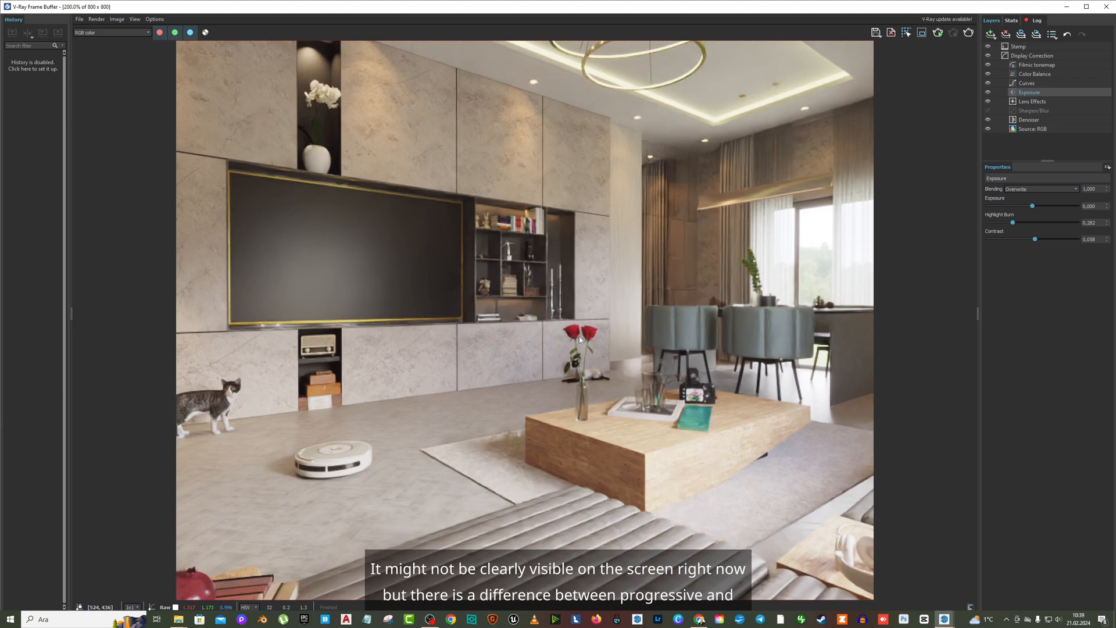
scroll(579, 336, "down", 2)
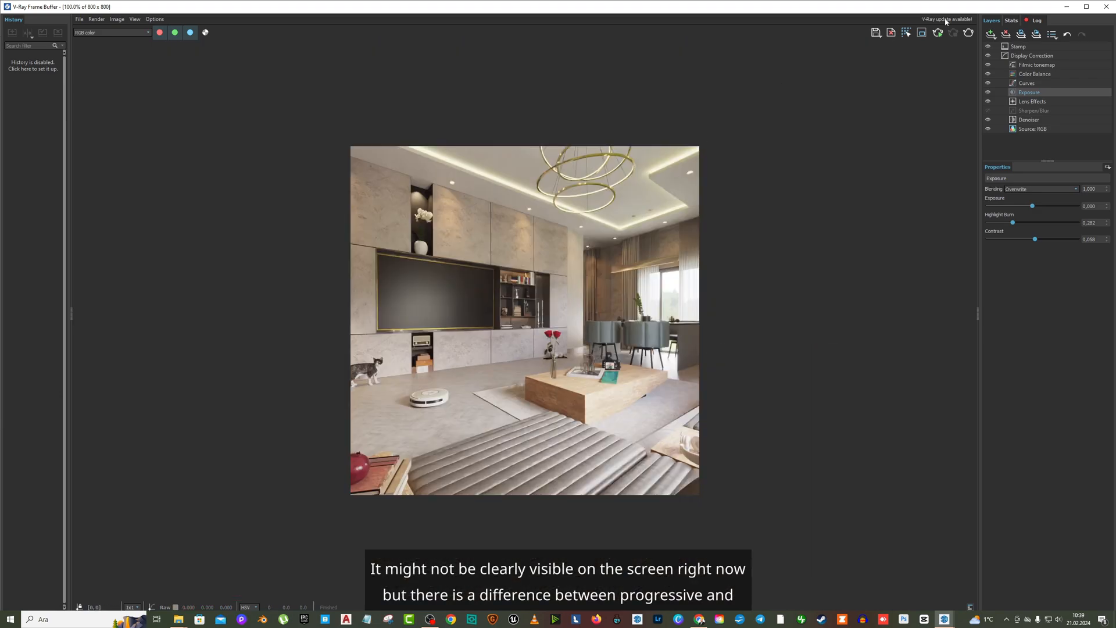
left_click(1106, 7)
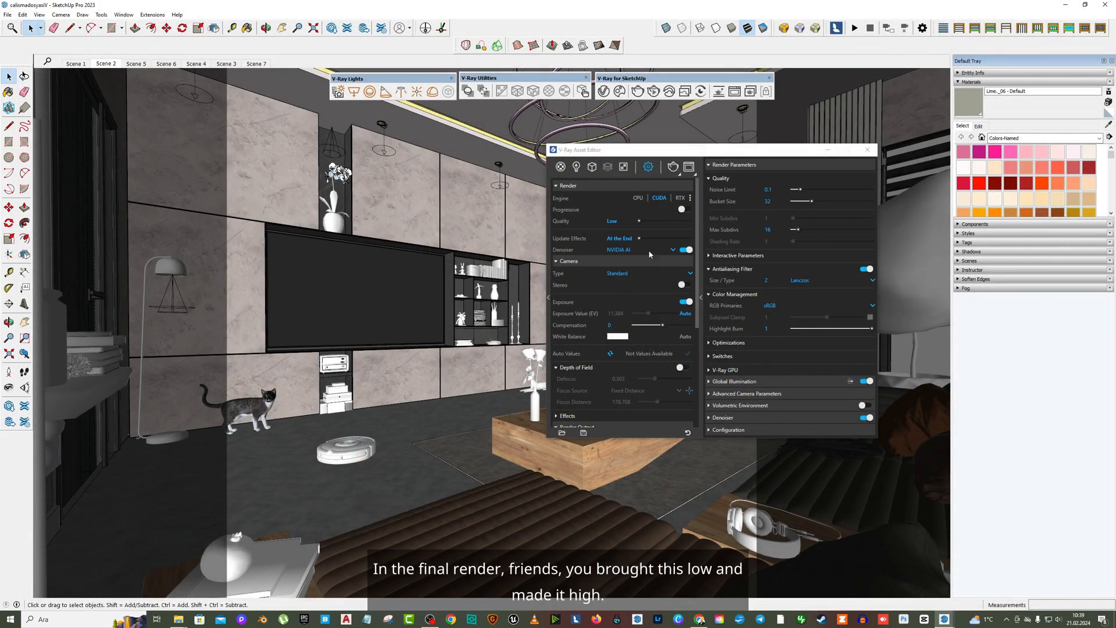
- Raise the render quality preset to High and set the noise limit to 0.005
left_click_drag(639, 221, 691, 222)
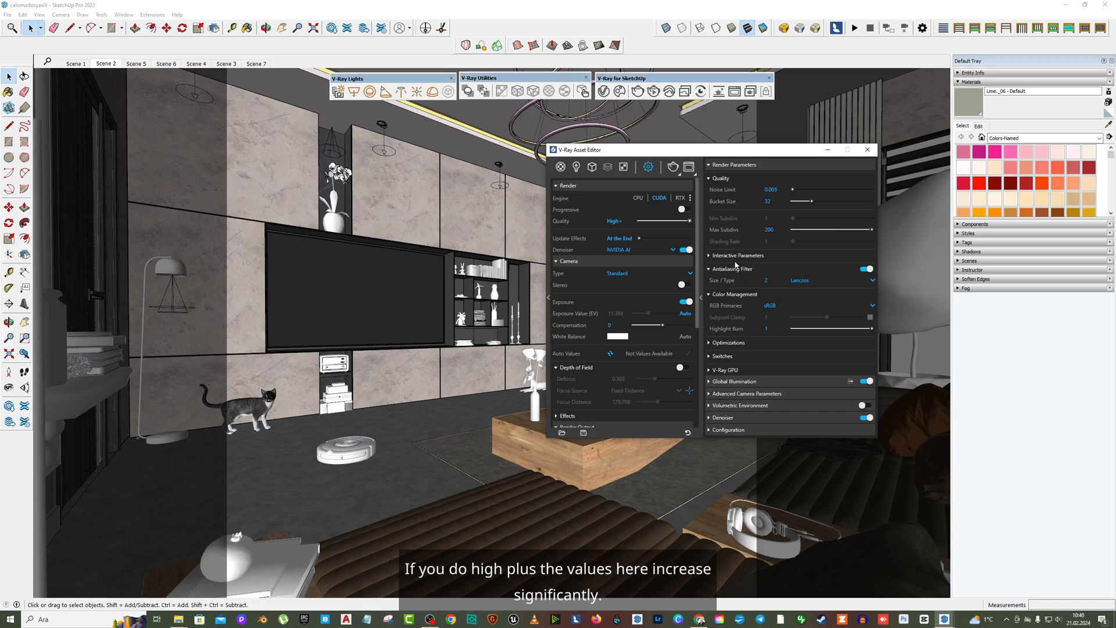
left_click_drag(689, 221, 679, 223)
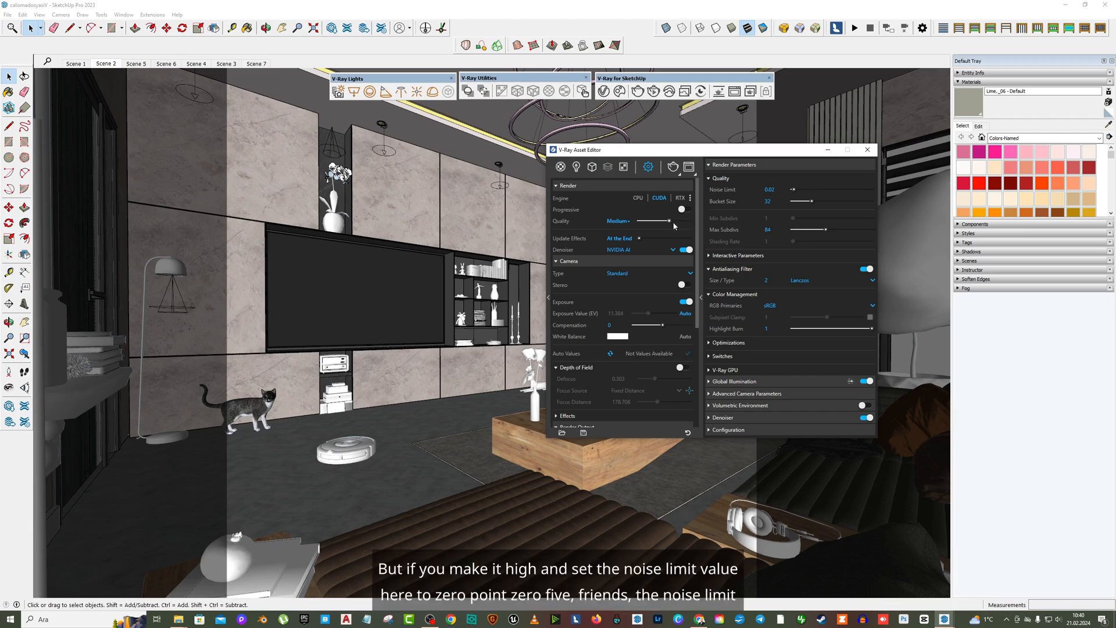
double_click(767, 189)
type("0.005")
key("Return")
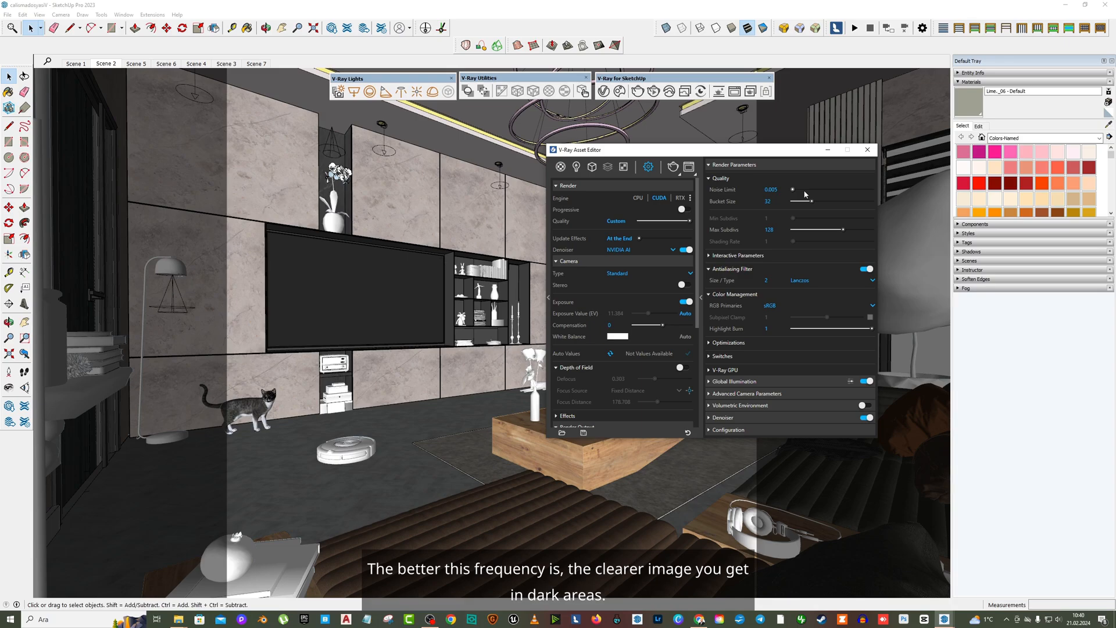
left_click(776, 191)
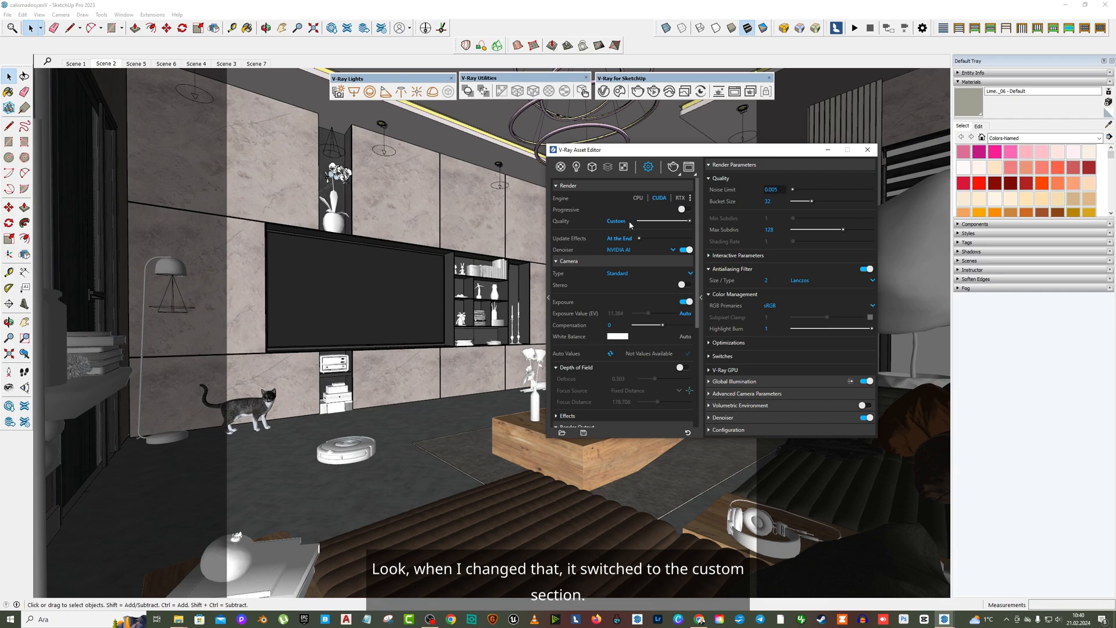
- Open the image width in the render output settings for editing
scroll(632, 250, "down", 5)
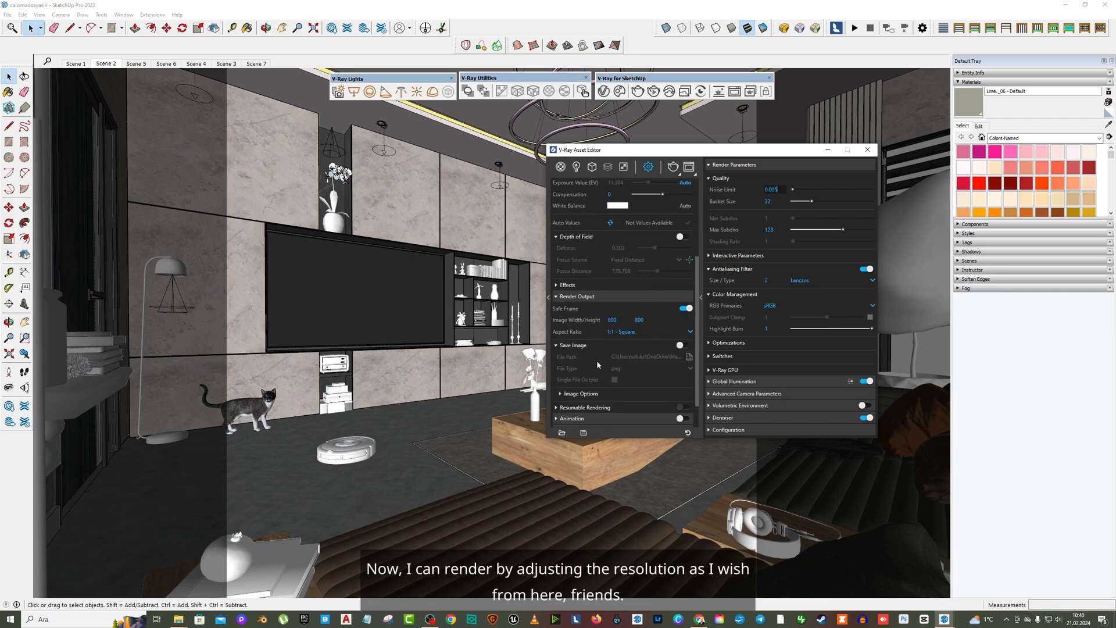
left_click(624, 320)
left_click_drag(624, 320, 596, 323)
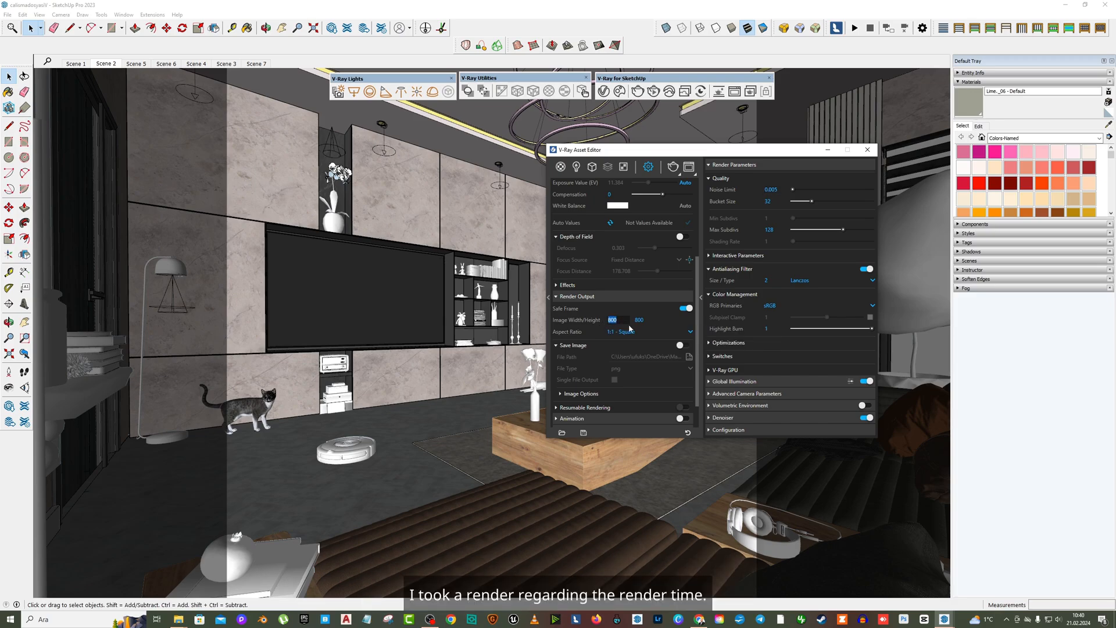
- Switch to File Explorer and open the saved render 003.png from the desktop folder
left_click(178, 619)
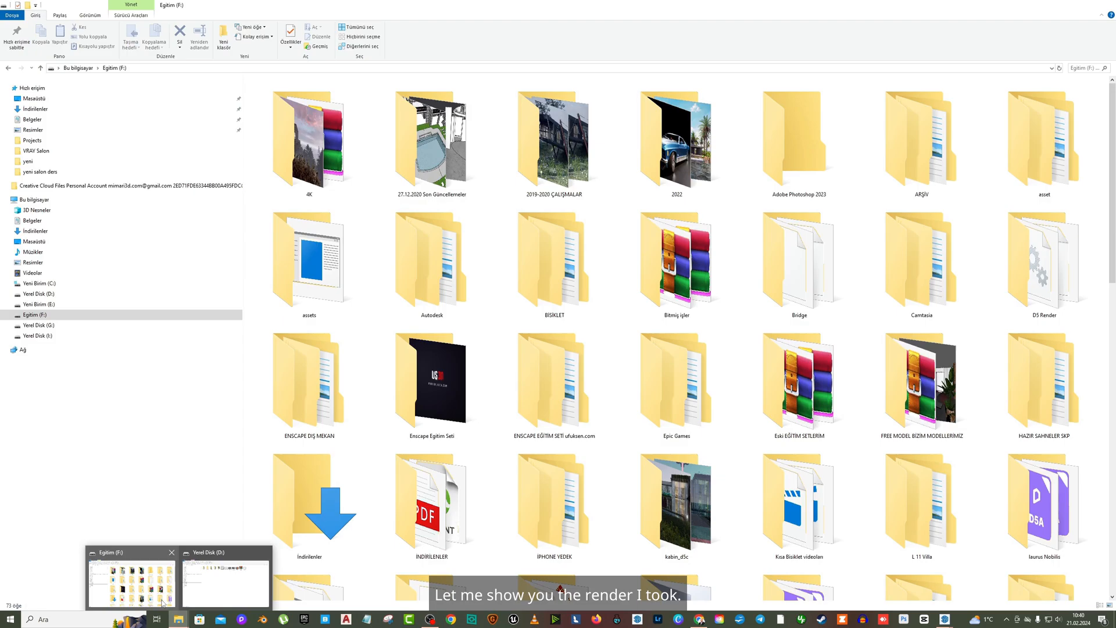
left_click(137, 581)
left_click(34, 98)
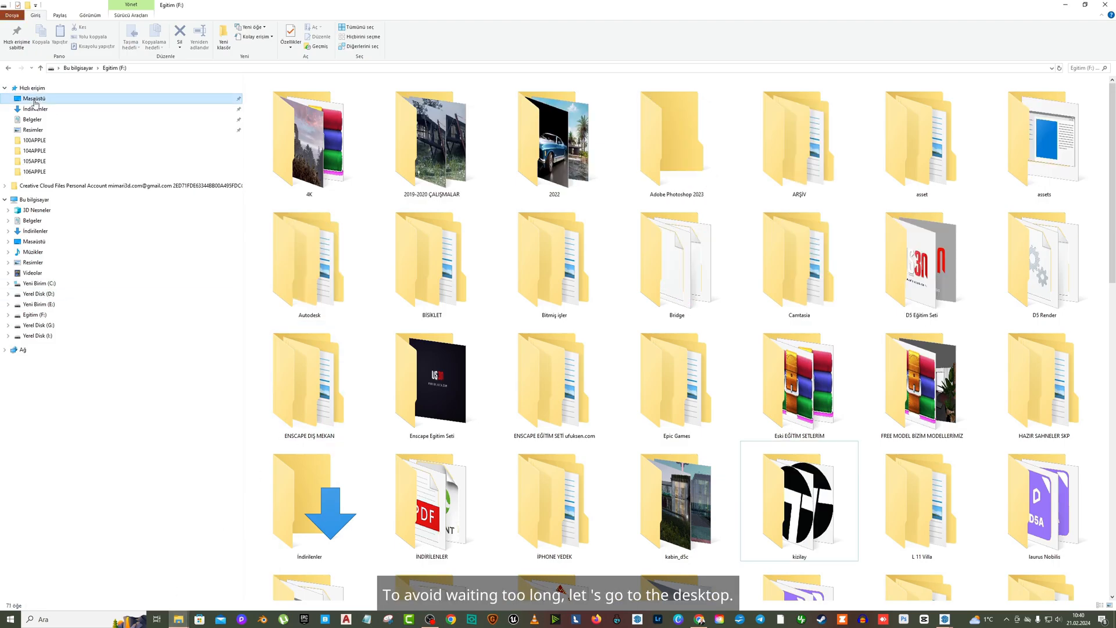
scroll(647, 285, "down", 10)
scroll(647, 285, "down", 10)
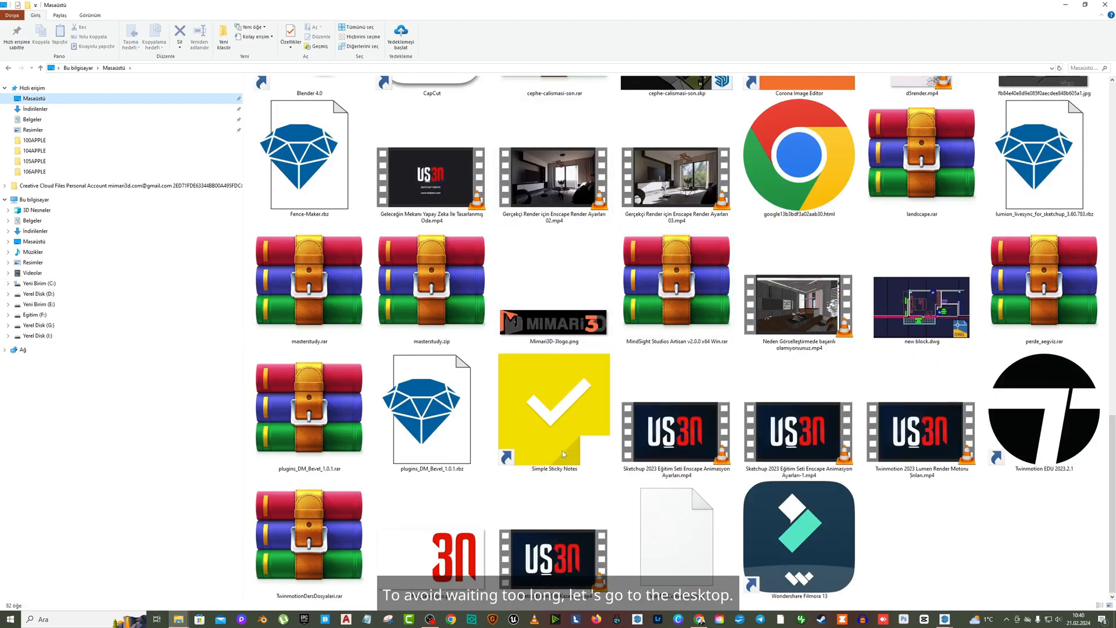
scroll(846, 360, "up", 5)
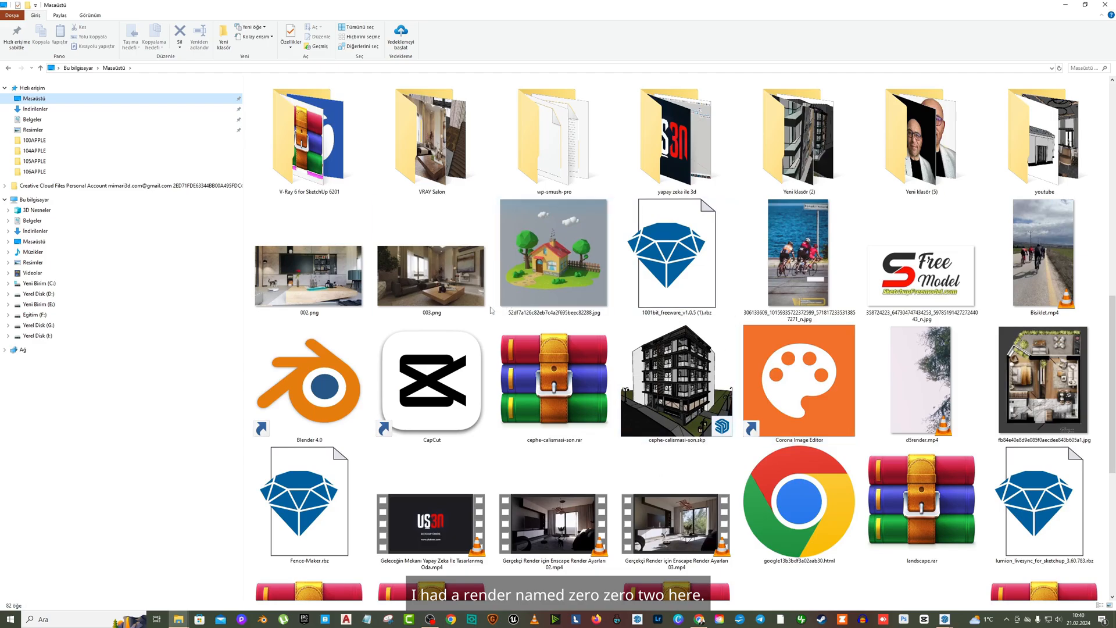
double_click(456, 298)
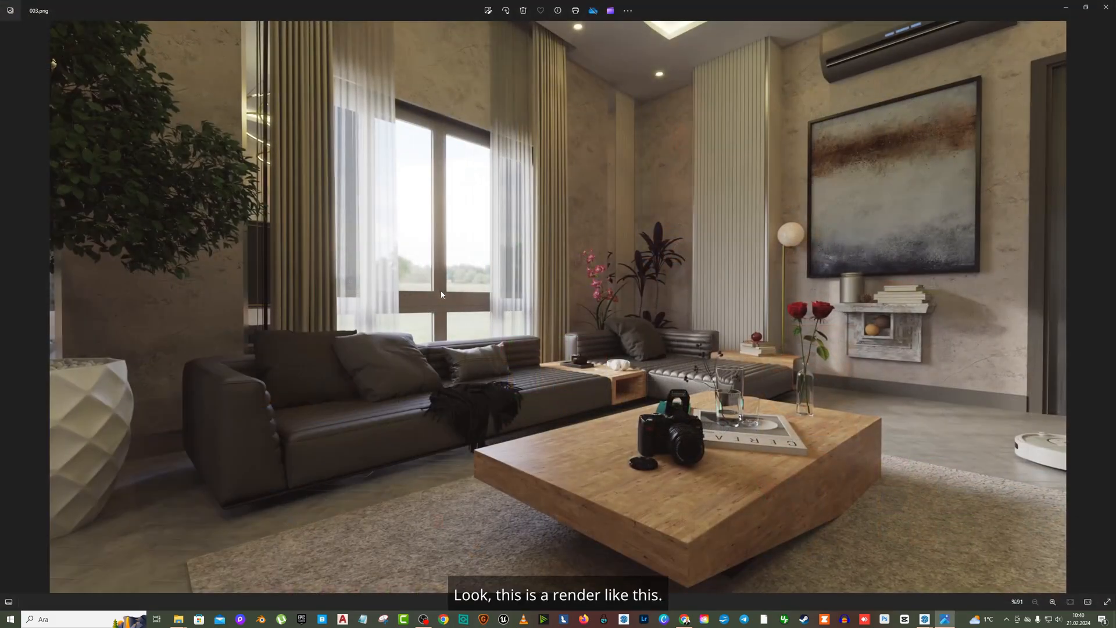